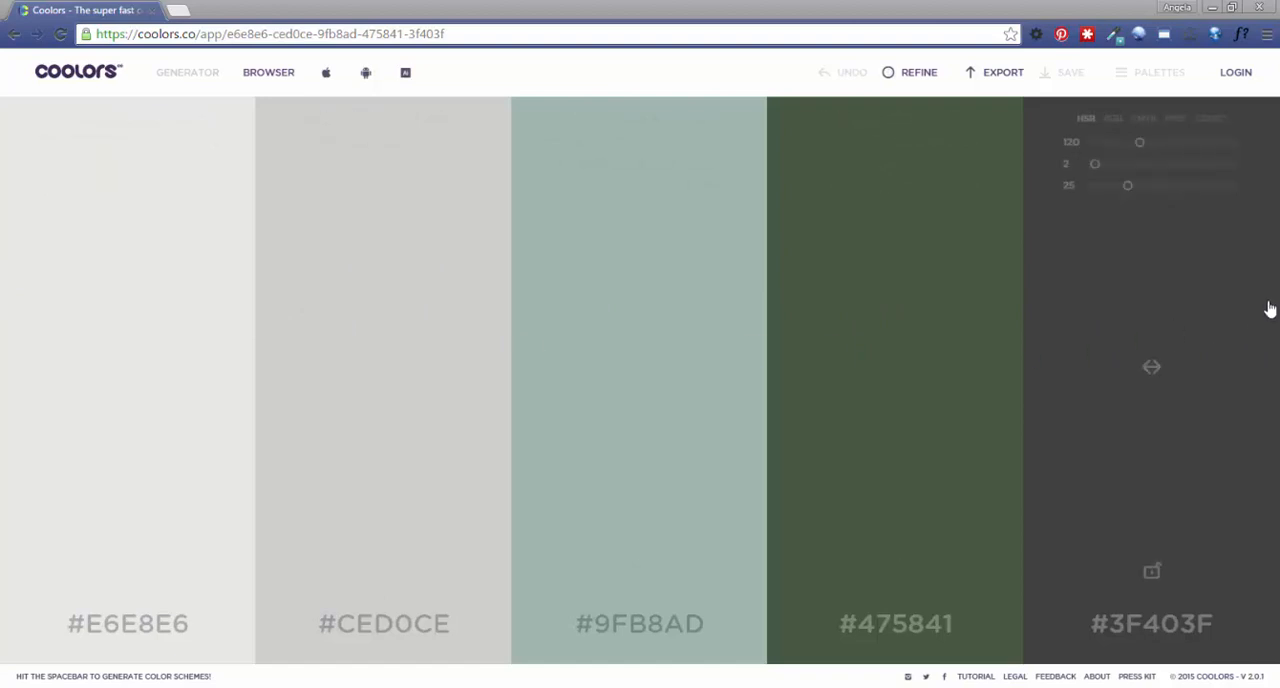
Generate five new random color schemes in succession.
{"action": "key", "text": "space"}
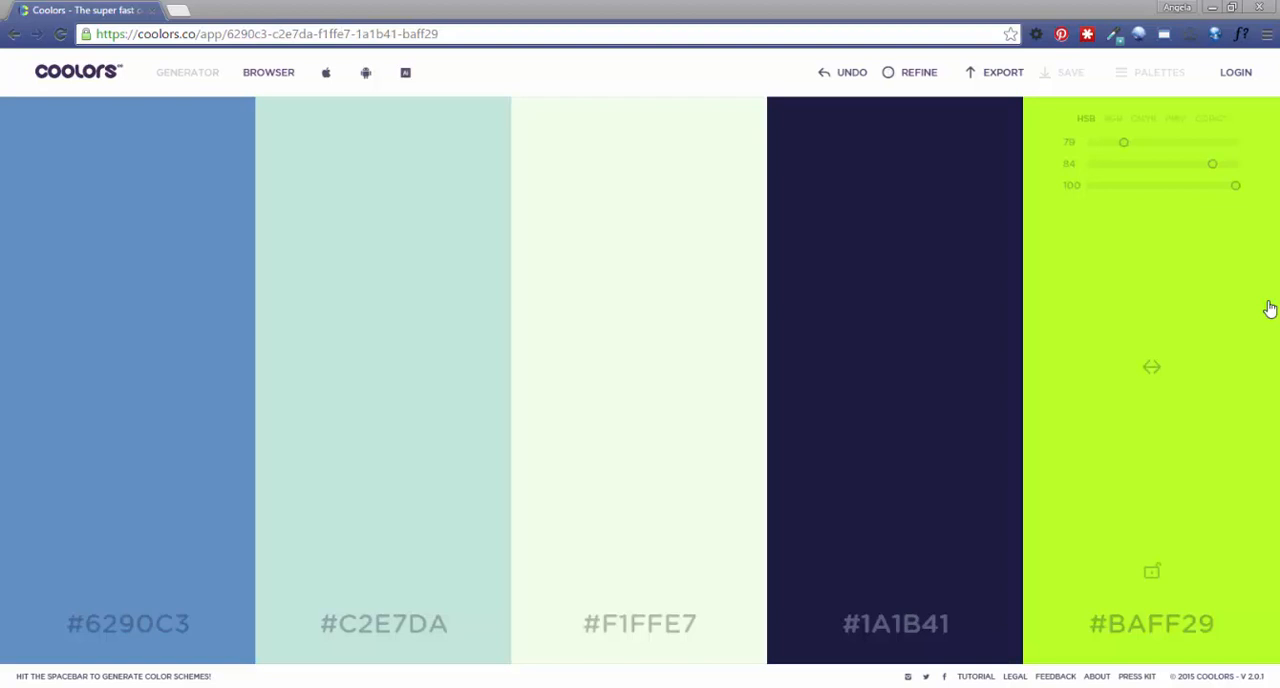
{"action": "key", "text": "space"}
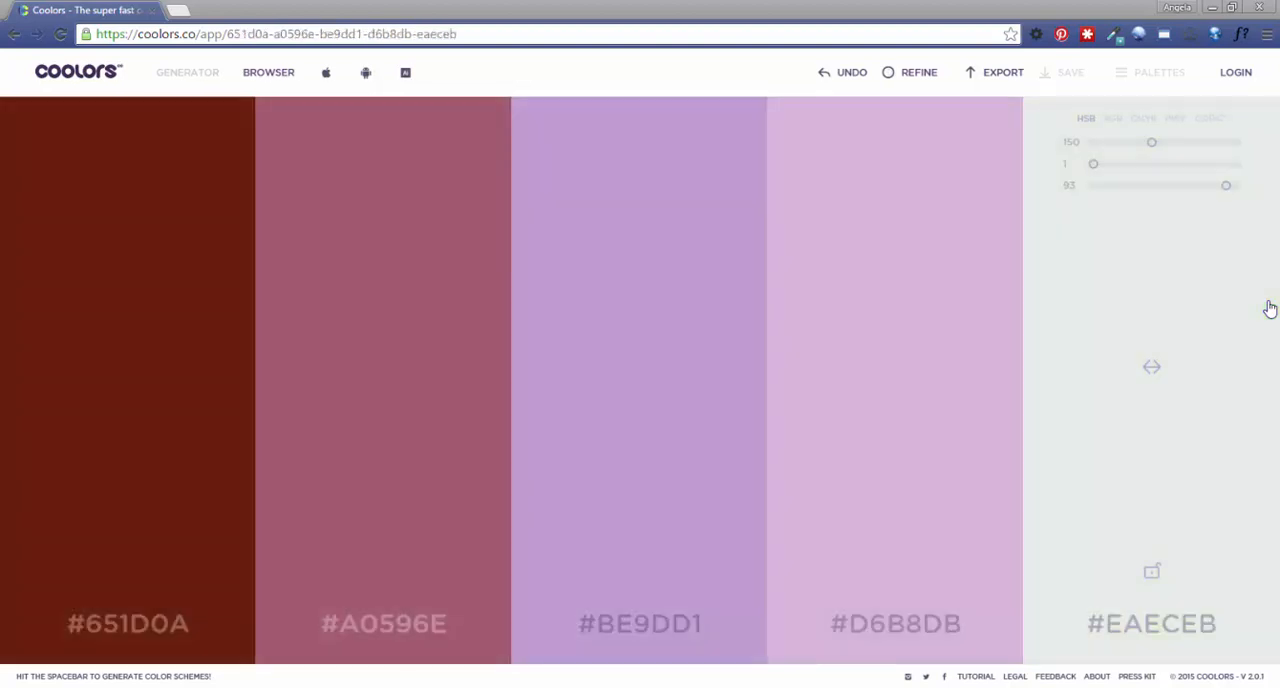
{"action": "key", "text": "space"}
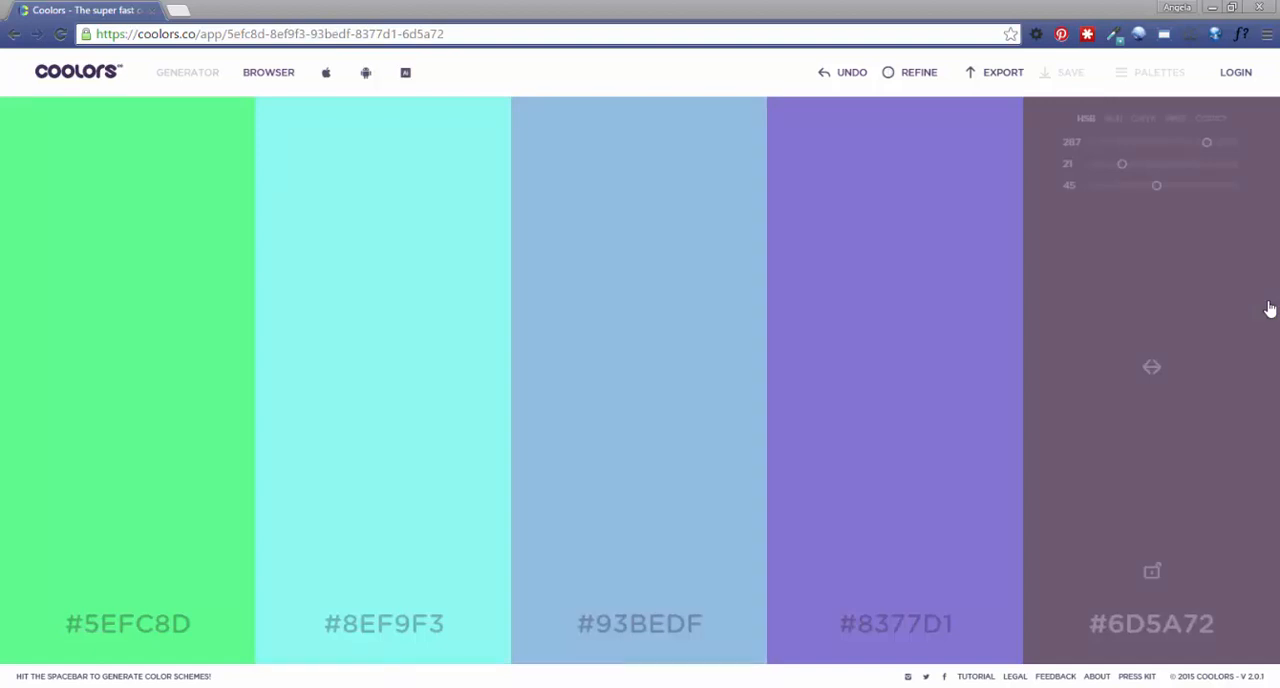
{"action": "key", "text": "space"}
{"action": "key", "text": "space"}
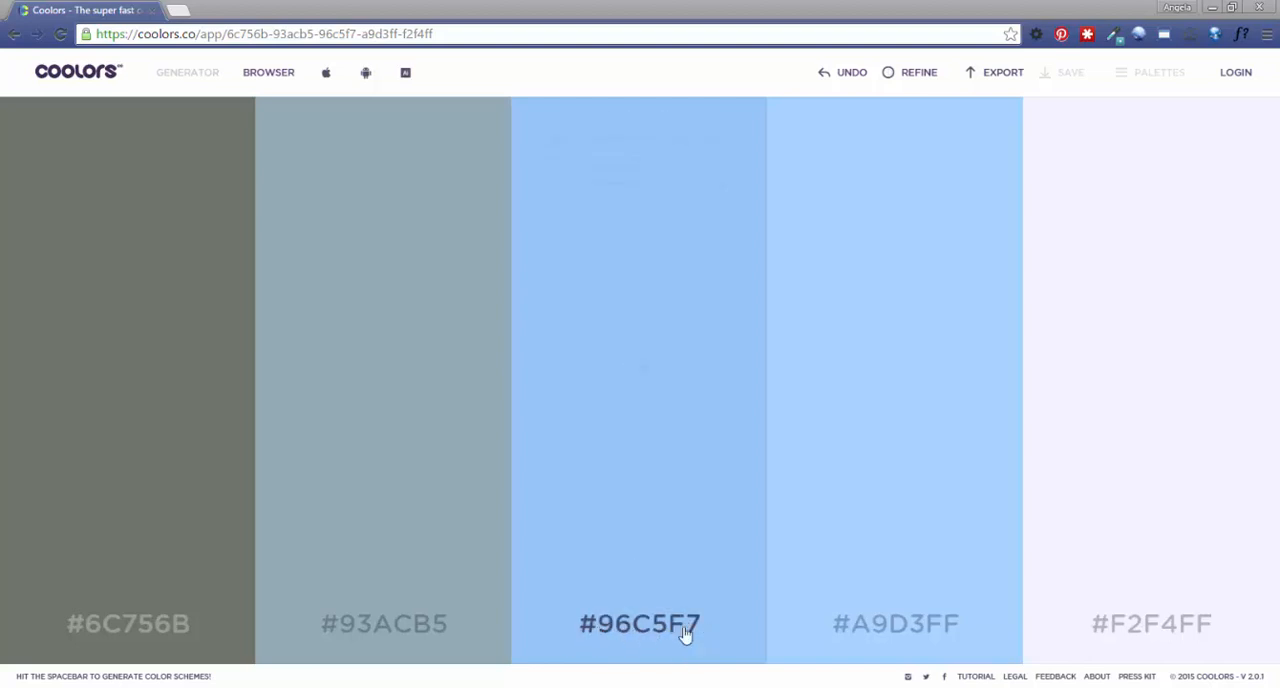
Replace the middle color's hex code with #67C8D0, removing the duplicate hash sign.
{"action": "double_click", "coordinate": [624, 636]}
{"action": "type", "text": "#67C8D0"}
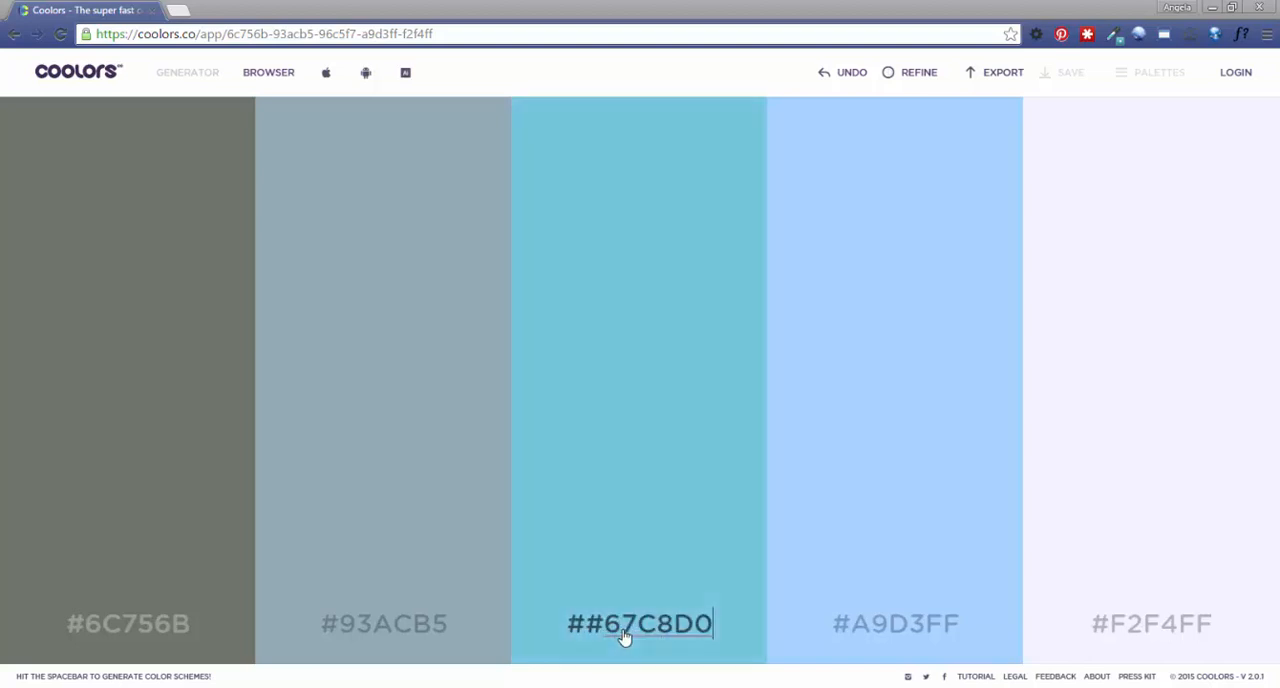
{"action": "double_click", "coordinate": [604, 632]}
{"action": "key", "text": "Left"}
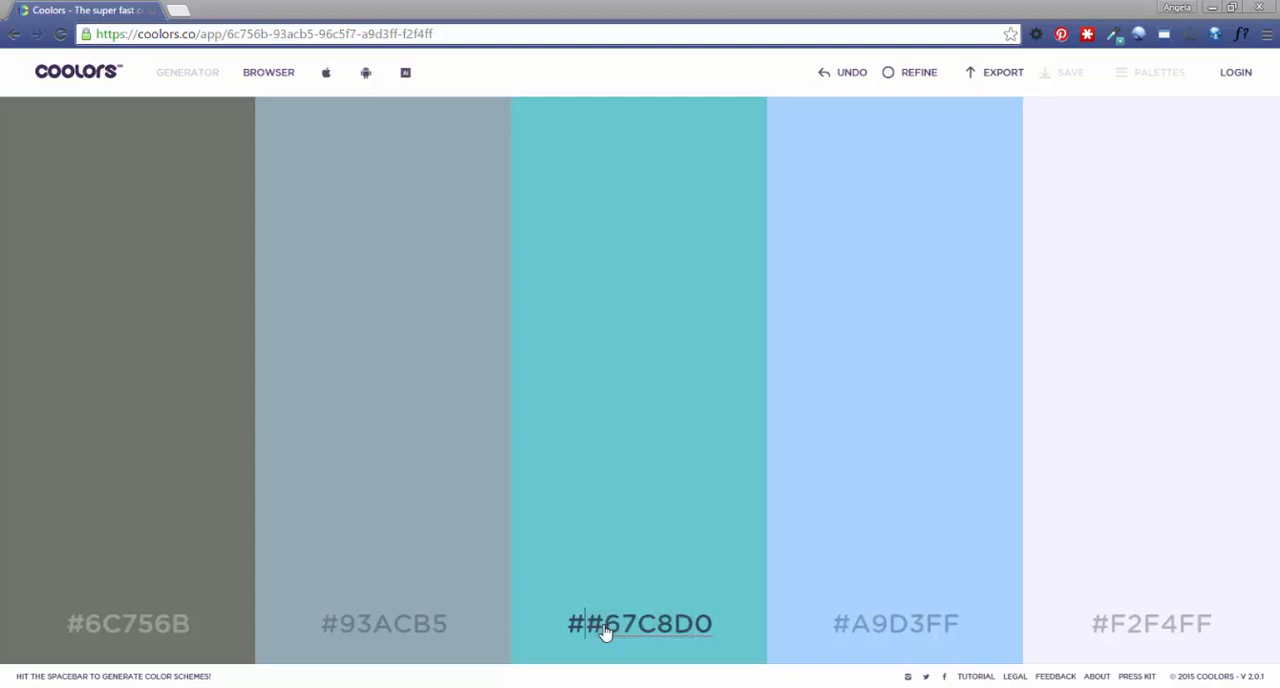
{"action": "key", "text": "BackSpace"}
{"action": "mouse_move", "coordinate": [658, 505]}
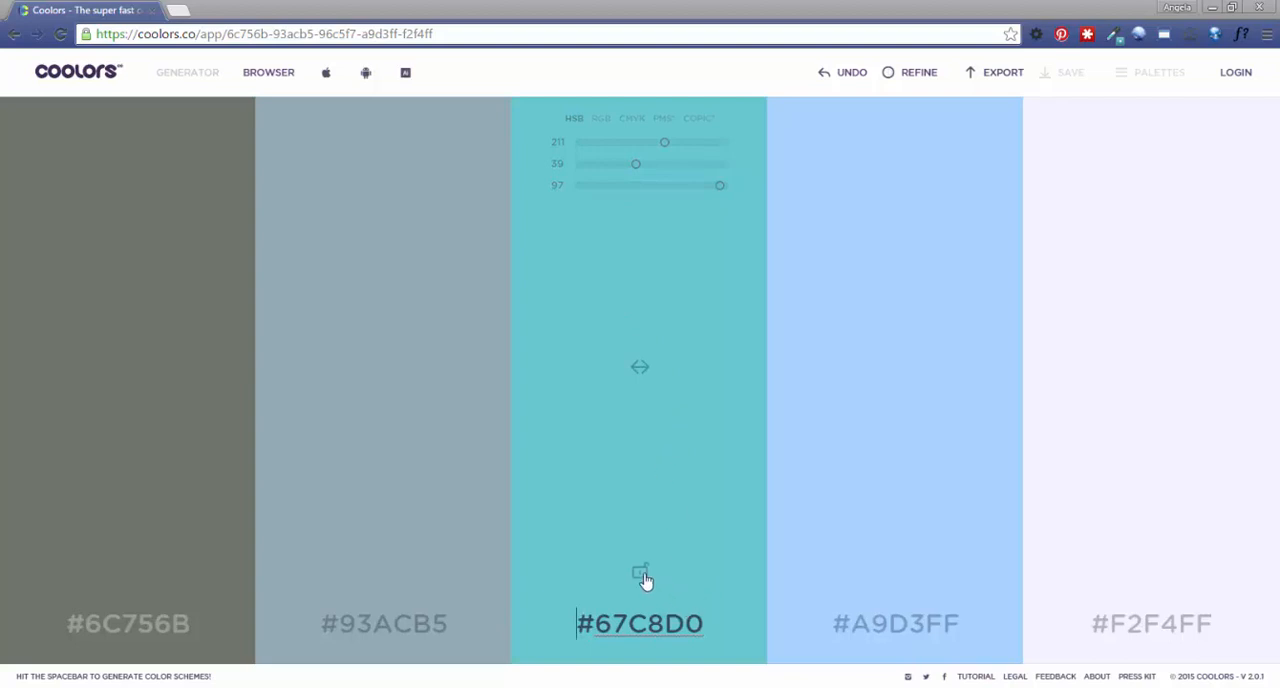
{"action": "key", "text": "Return"}
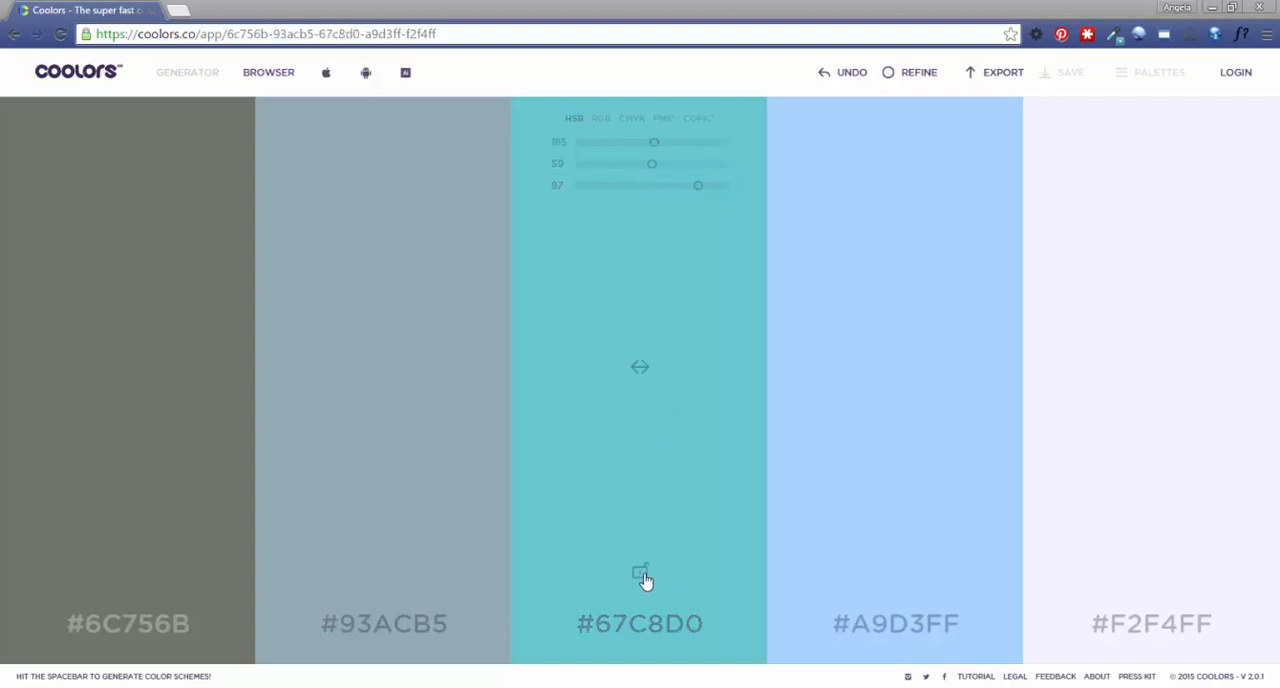
Lock the middle color #67C8D0 and generate two new color schemes around it.
{"action": "left_click", "coordinate": [640, 574]}
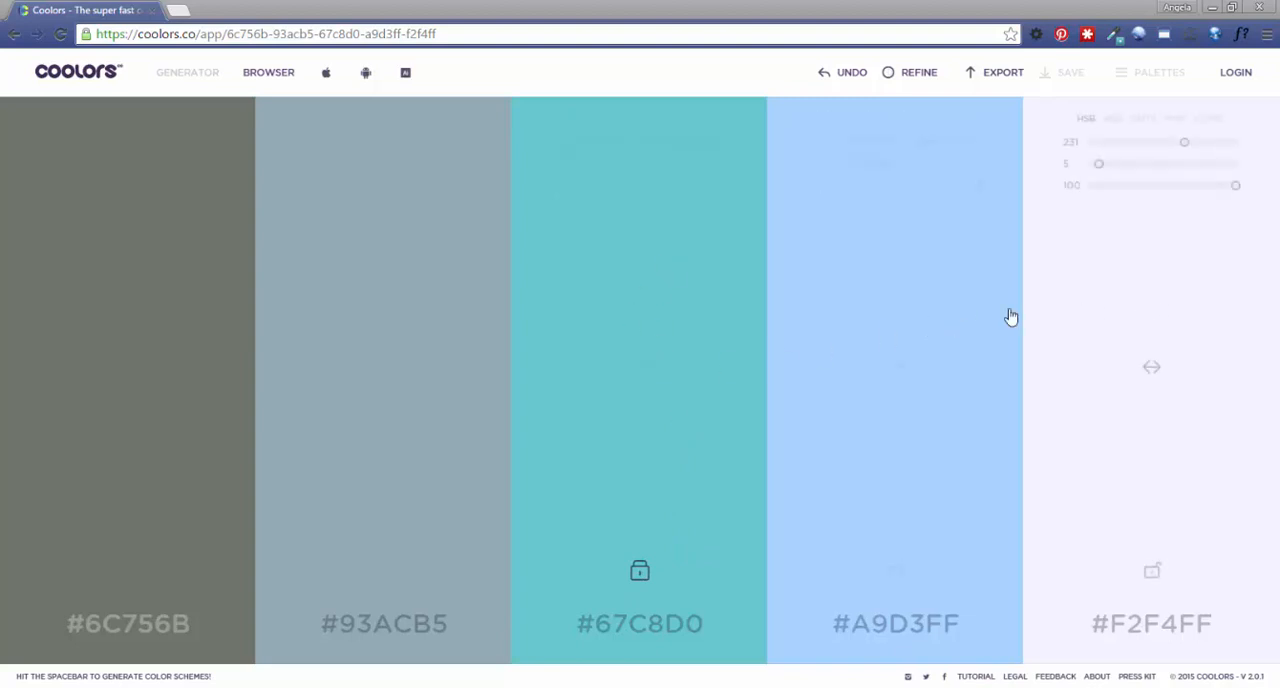
{"action": "key", "text": "space"}
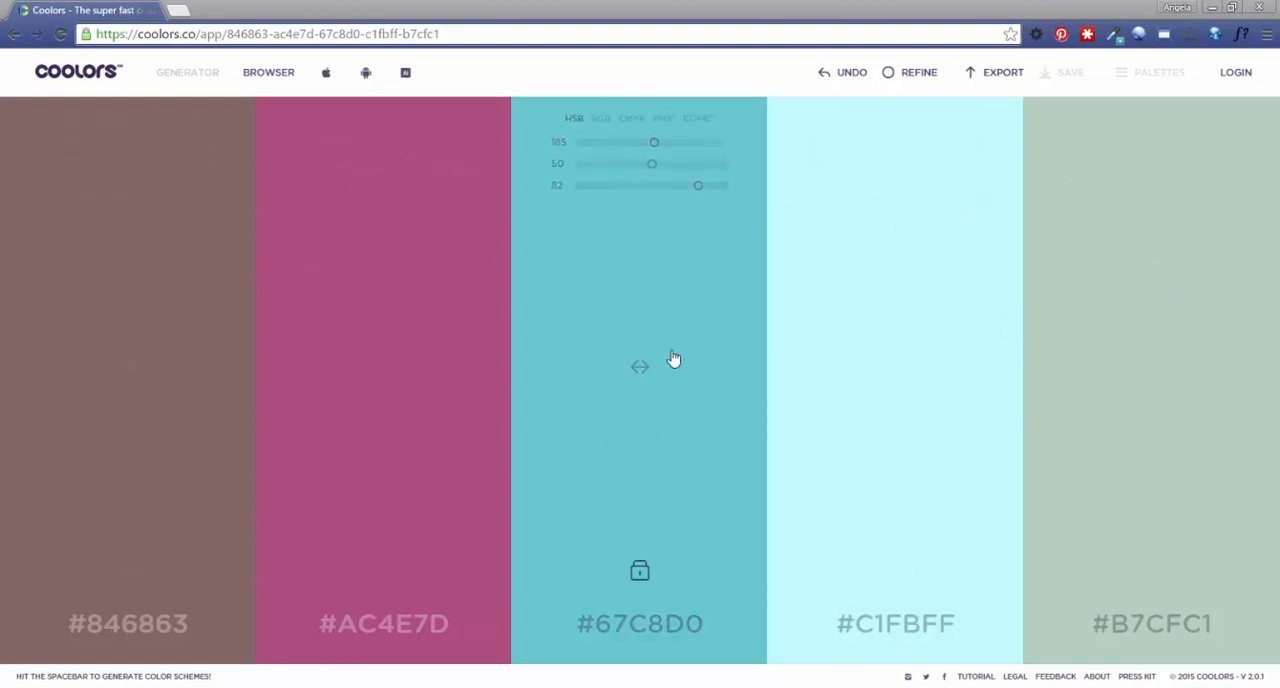
{"action": "key", "text": "space"}
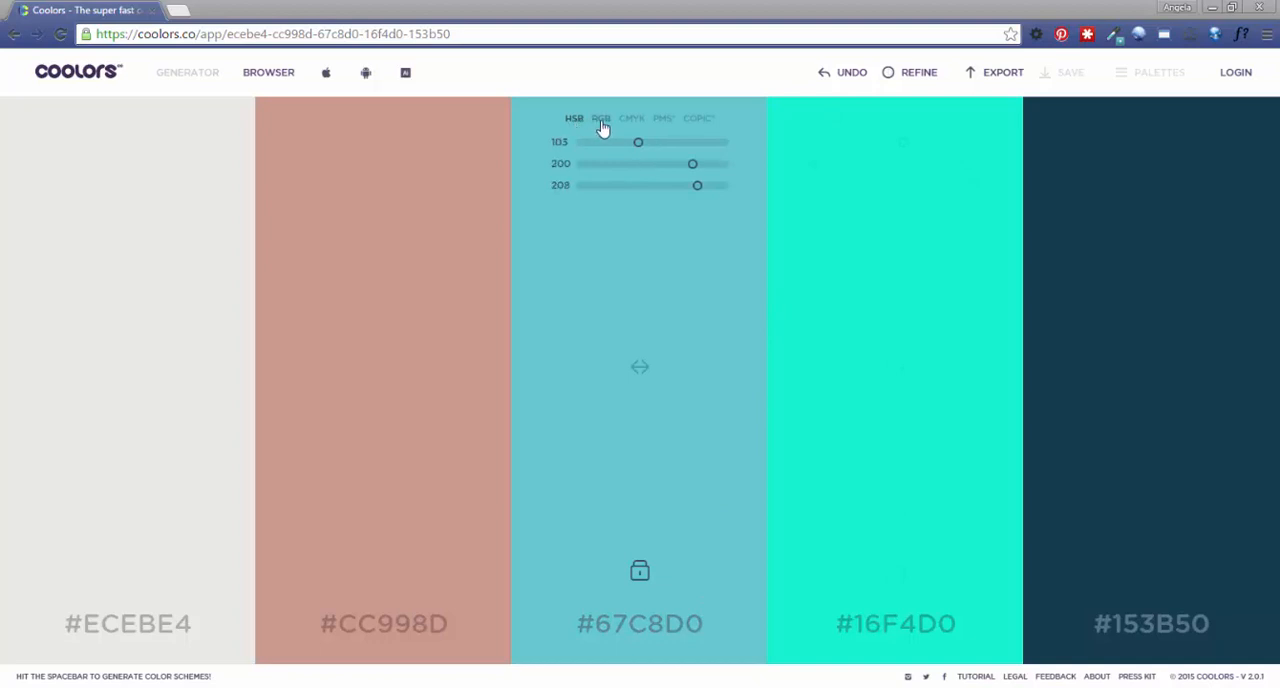
Set the locked middle color's cyan value to 58 in CMYK mode and generate another scheme around it.
{"action": "left_click", "coordinate": [634, 122]}
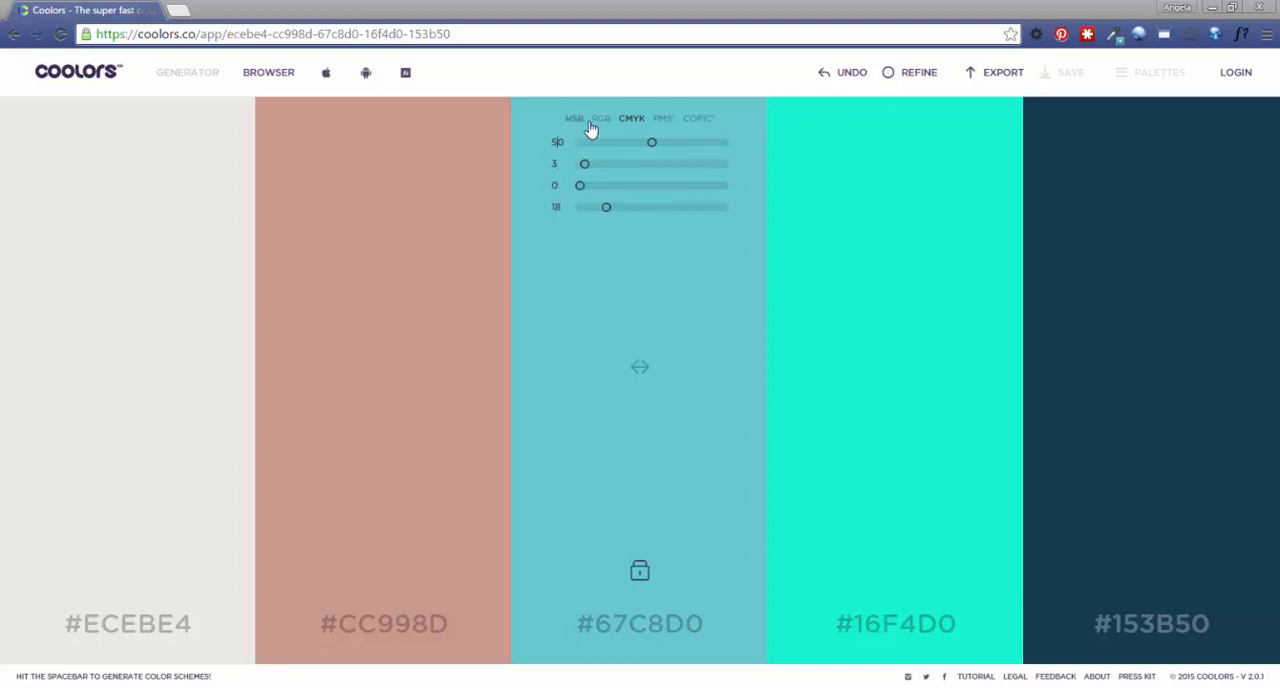
{"action": "mouse_move", "coordinate": [652, 143]}
{"action": "left_mouse_down"}
{"action": "mouse_move", "coordinate": [634, 144]}
{"action": "mouse_move", "coordinate": [677, 149]}
{"action": "mouse_move", "coordinate": [631, 151]}
{"action": "mouse_move", "coordinate": [665, 151]}
{"action": "left_mouse_up"}
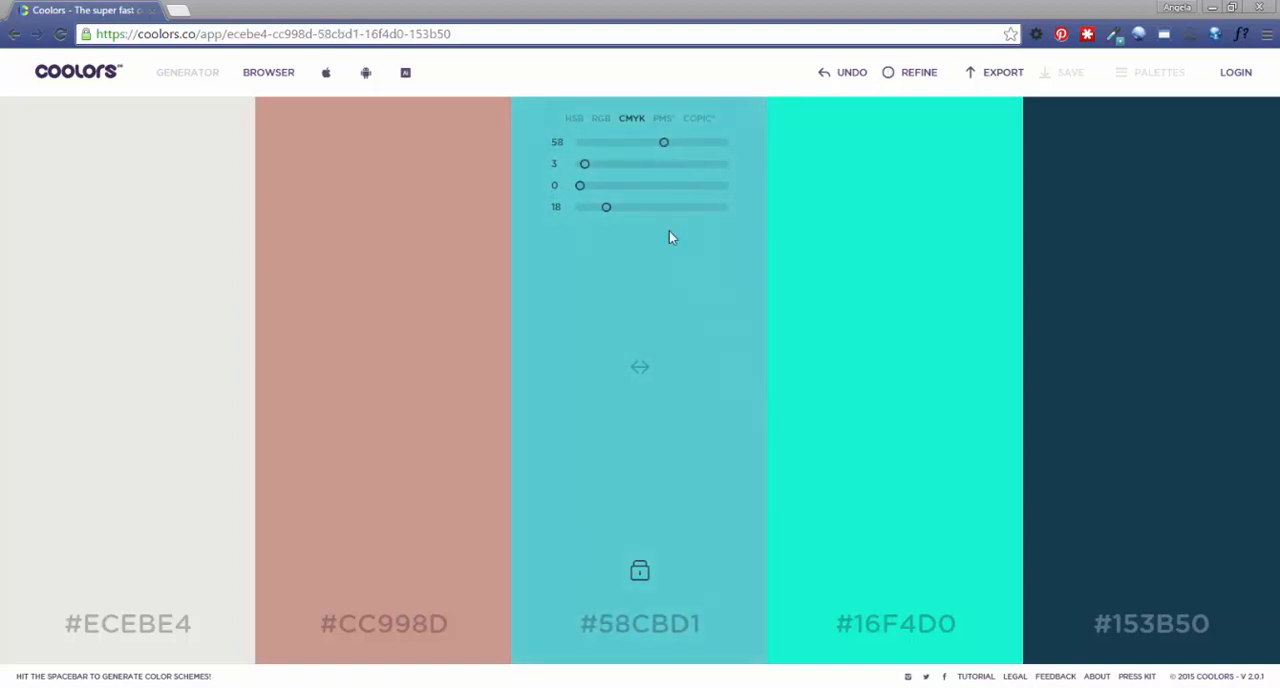
{"action": "key", "text": "space"}
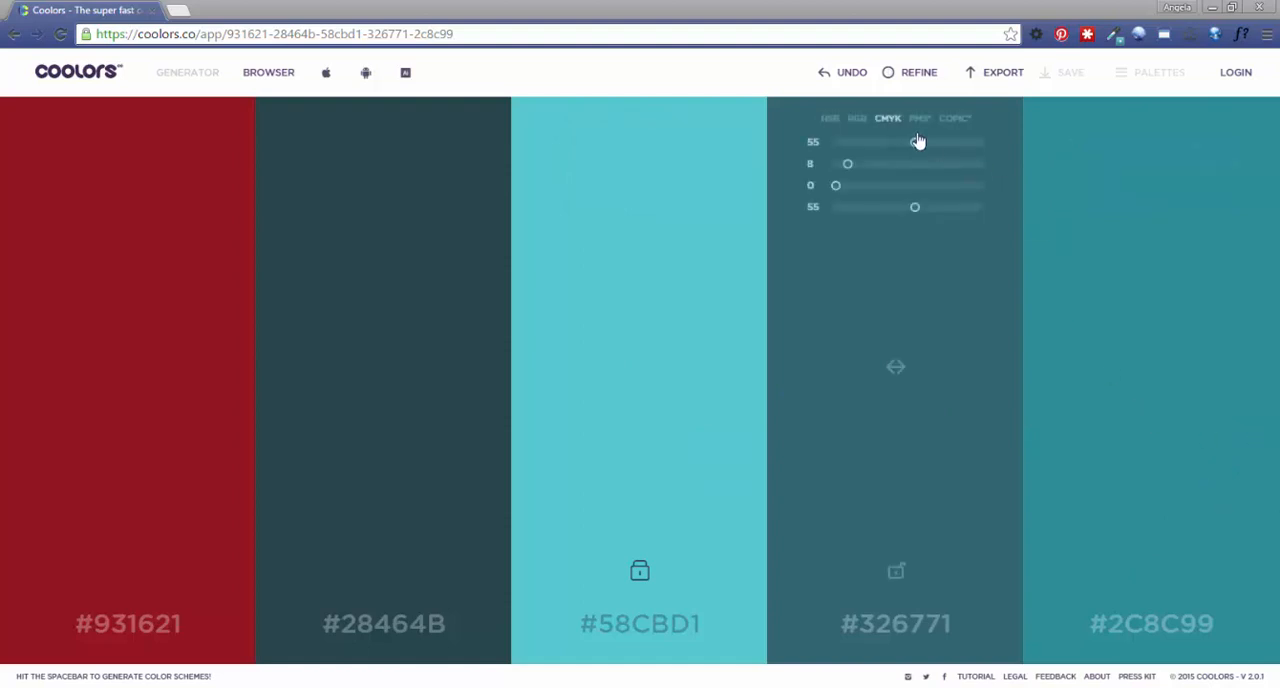
Refine the whole palette by shifting hue, saturation, brightness and temperature one step up and one step back down each.
{"action": "left_click", "coordinate": [911, 80]}
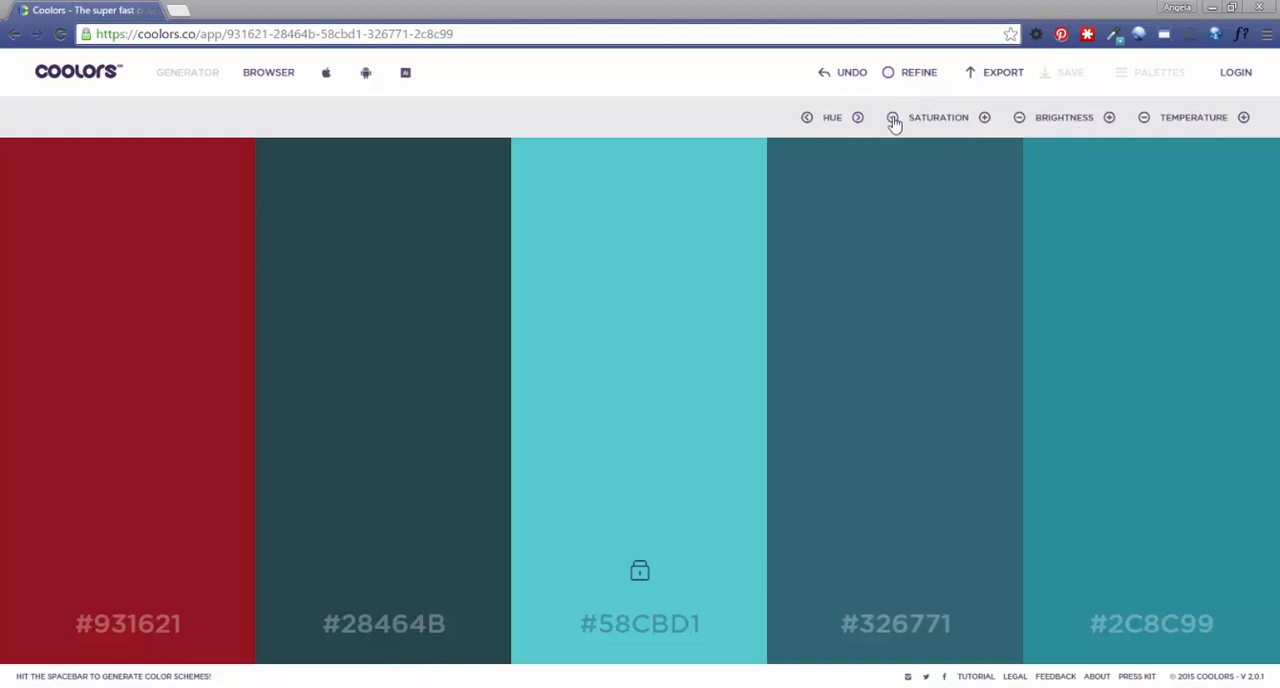
{"action": "left_click", "coordinate": [856, 118]}
{"action": "left_click", "coordinate": [807, 118]}
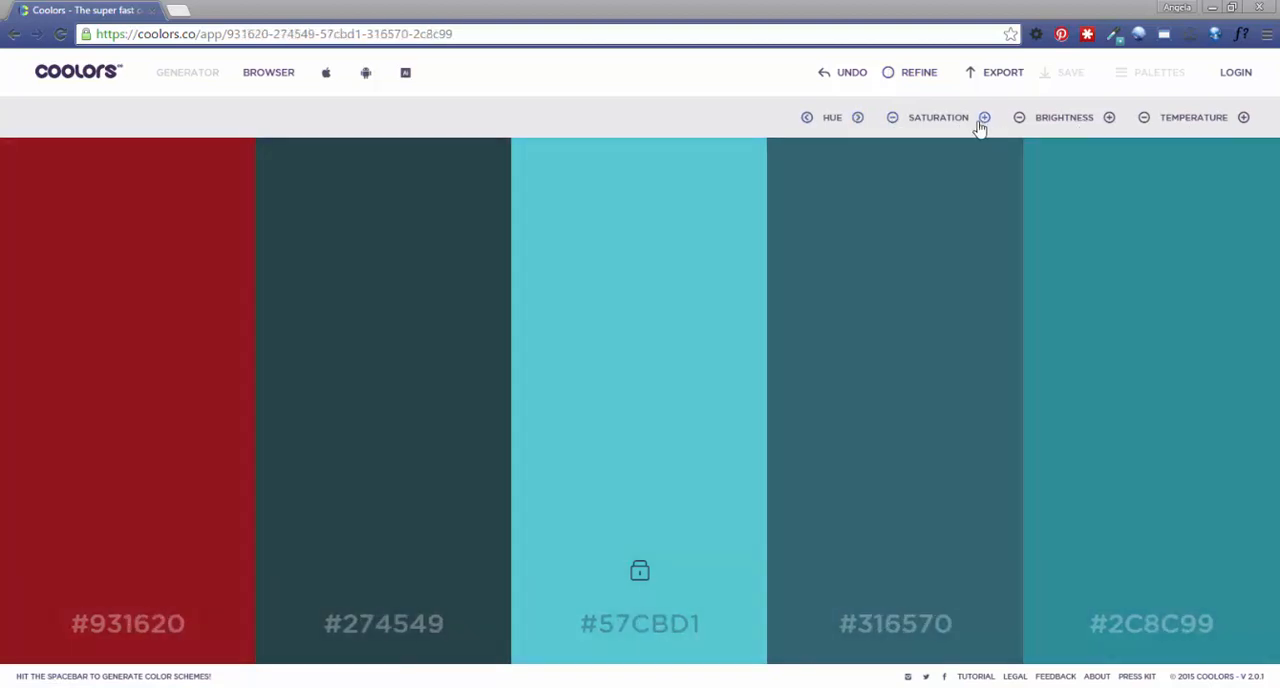
{"action": "left_click", "coordinate": [982, 119]}
{"action": "left_click", "coordinate": [893, 118]}
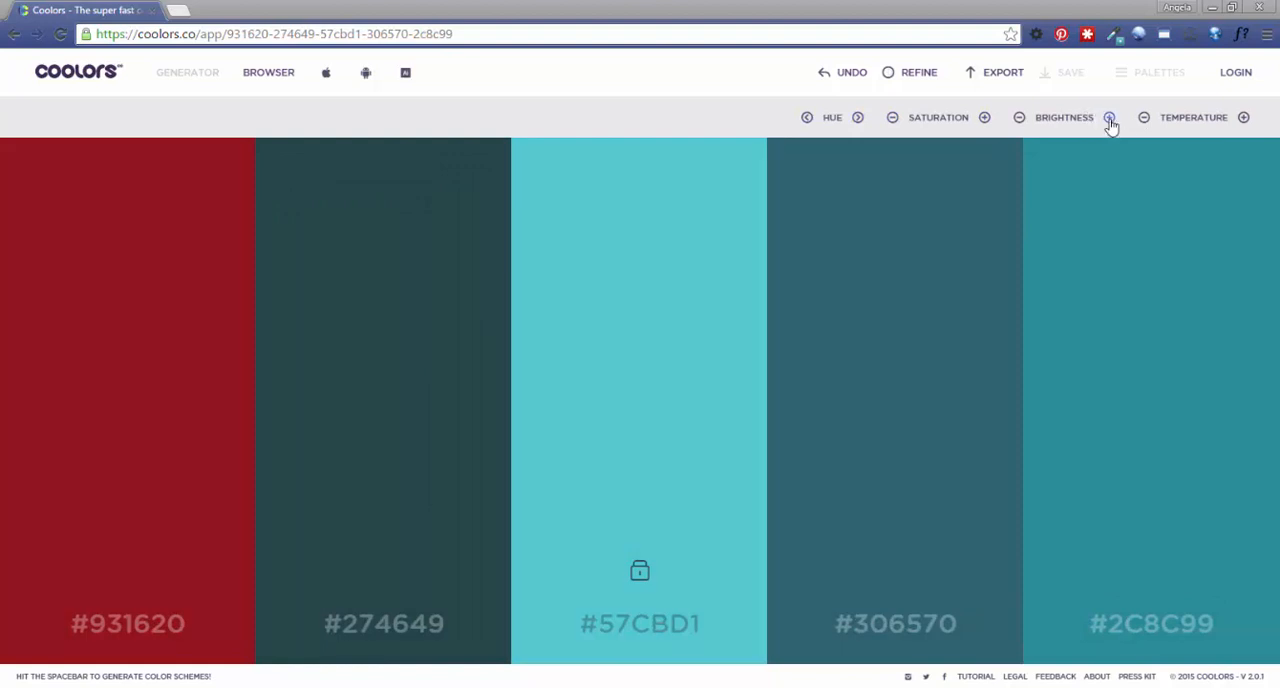
{"action": "left_click", "coordinate": [1110, 119]}
{"action": "left_click", "coordinate": [1020, 119]}
{"action": "left_click", "coordinate": [1246, 119]}
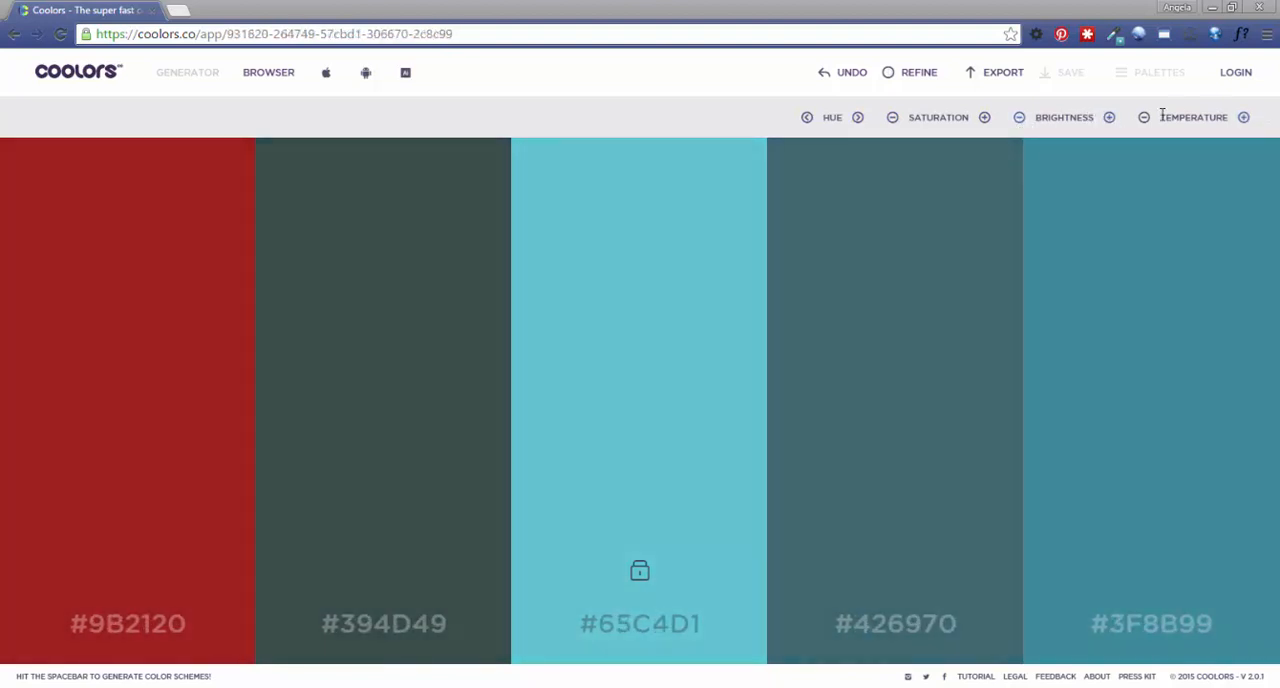
{"action": "left_click", "coordinate": [1146, 119]}
{"action": "mouse_move", "coordinate": [603, 385]}
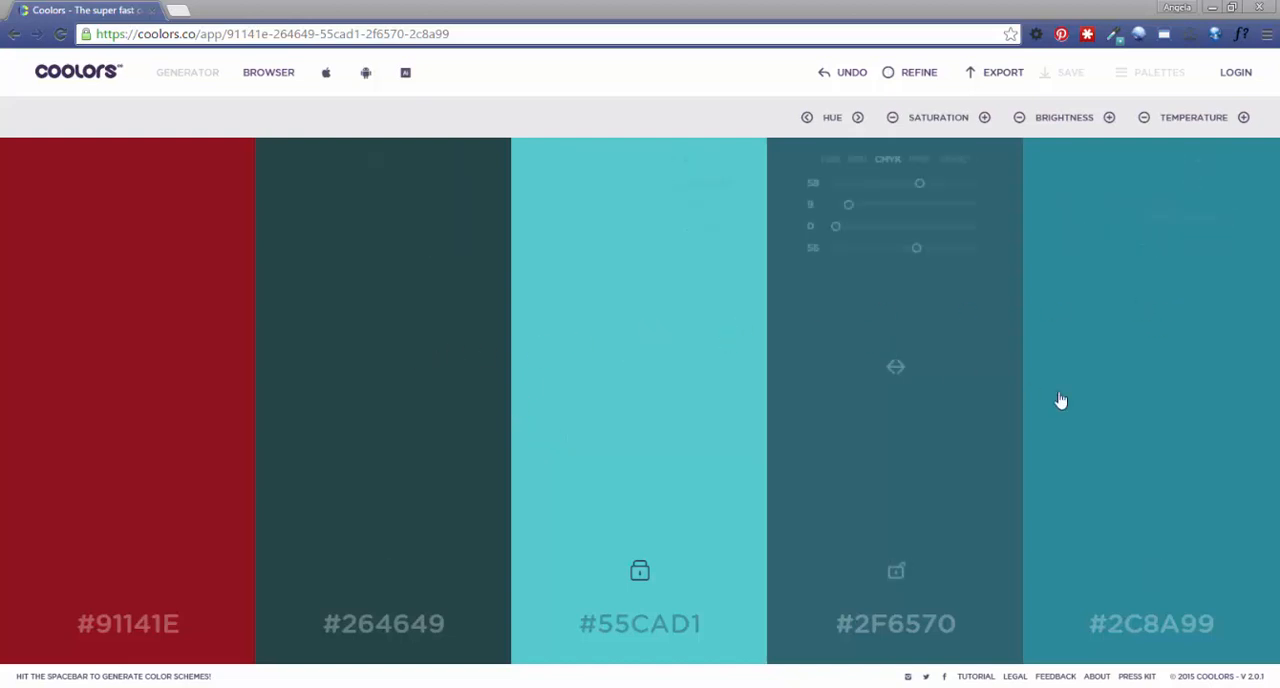
View the palette's export formats and the login form, closing each without exporting or signing in.
{"action": "left_click", "coordinate": [1003, 75]}
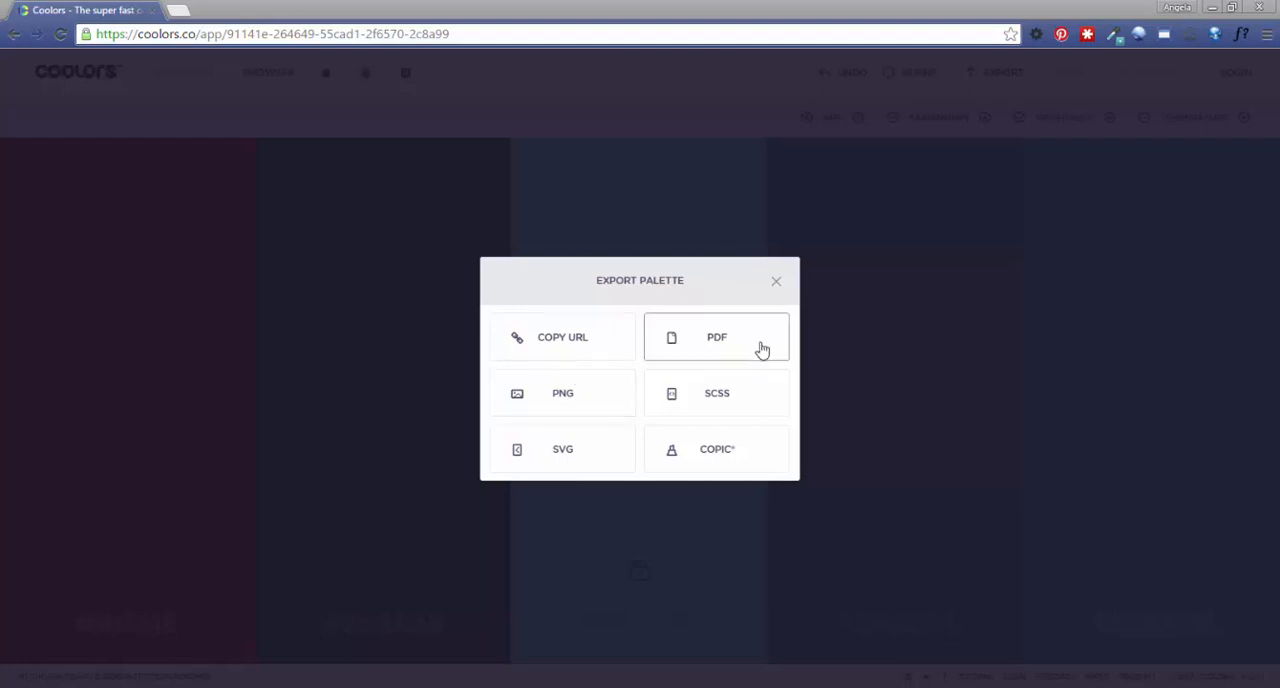
{"action": "left_click", "coordinate": [778, 284]}
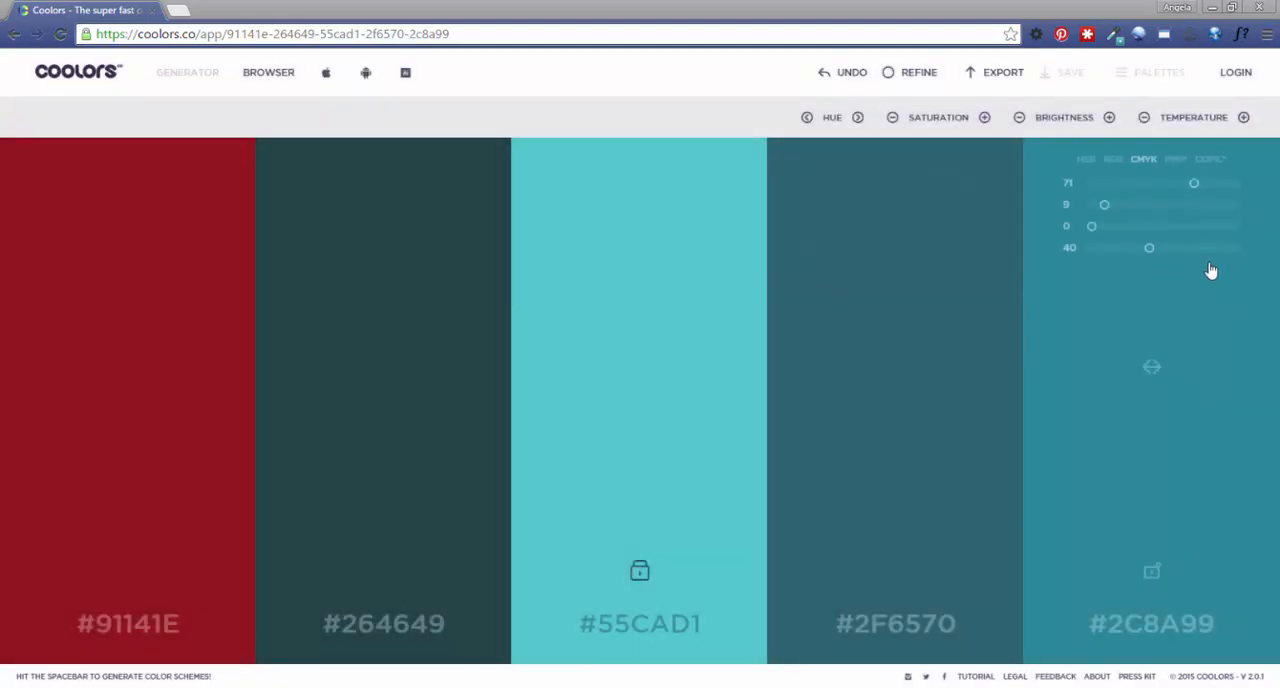
{"action": "left_click", "coordinate": [1236, 74]}
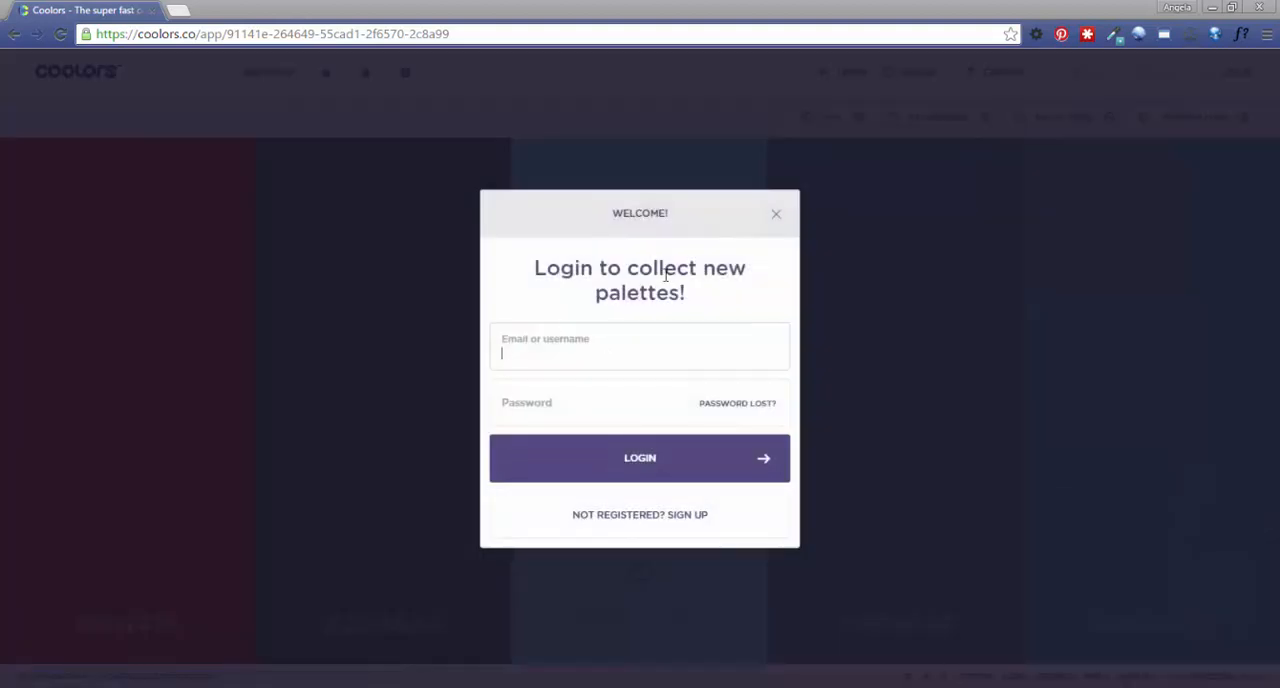
{"action": "left_click", "coordinate": [777, 214]}
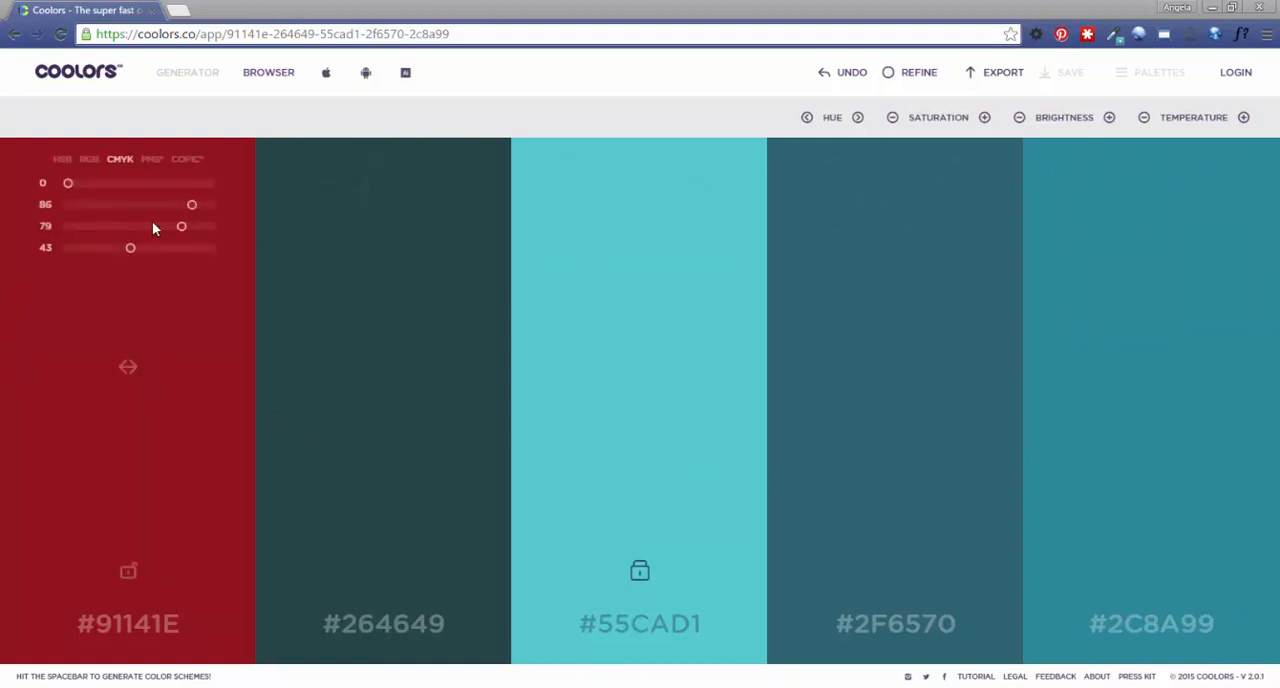
Check the export options of the Navy palette in the shared palette browser and open that palette in the generator.
{"action": "left_click", "coordinate": [270, 76]}
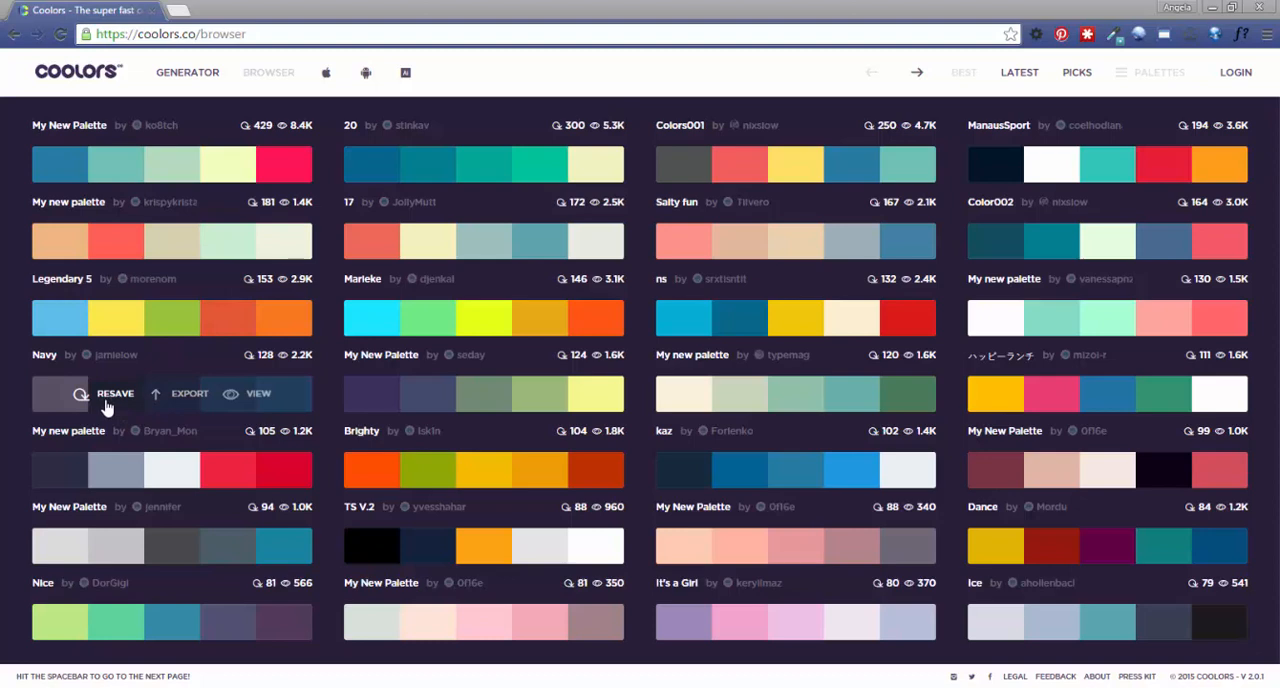
{"action": "left_click", "coordinate": [180, 395]}
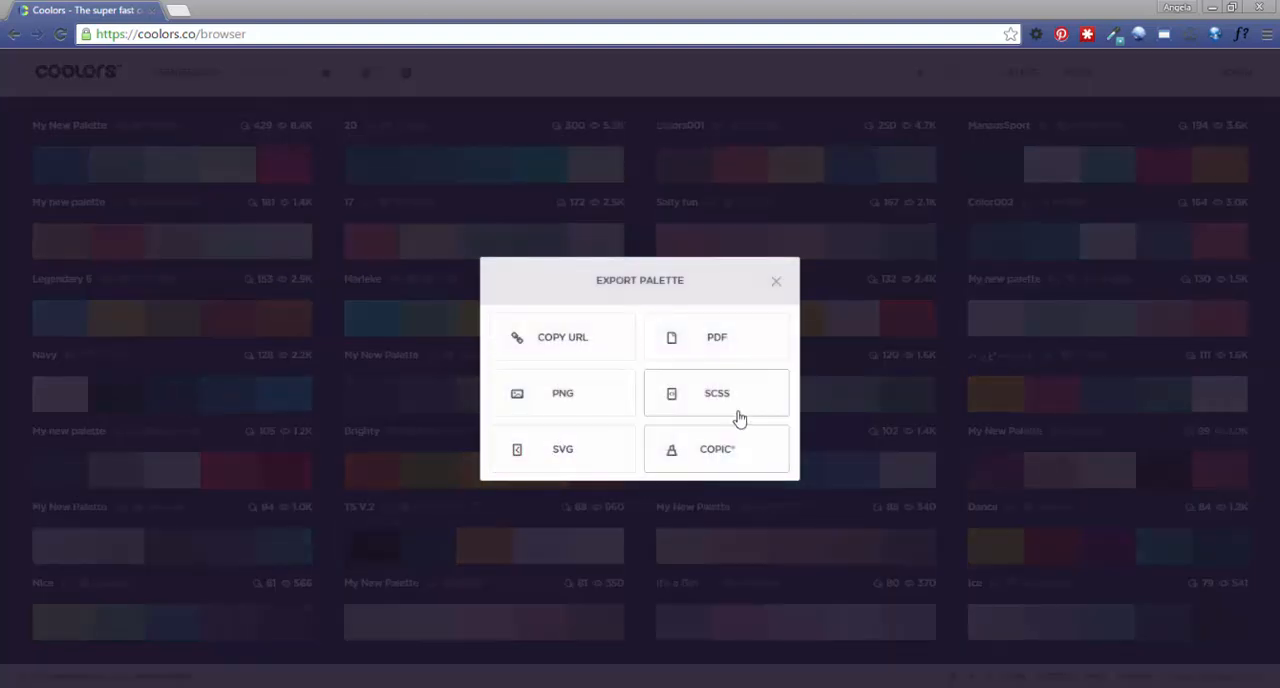
{"action": "left_click", "coordinate": [778, 284]}
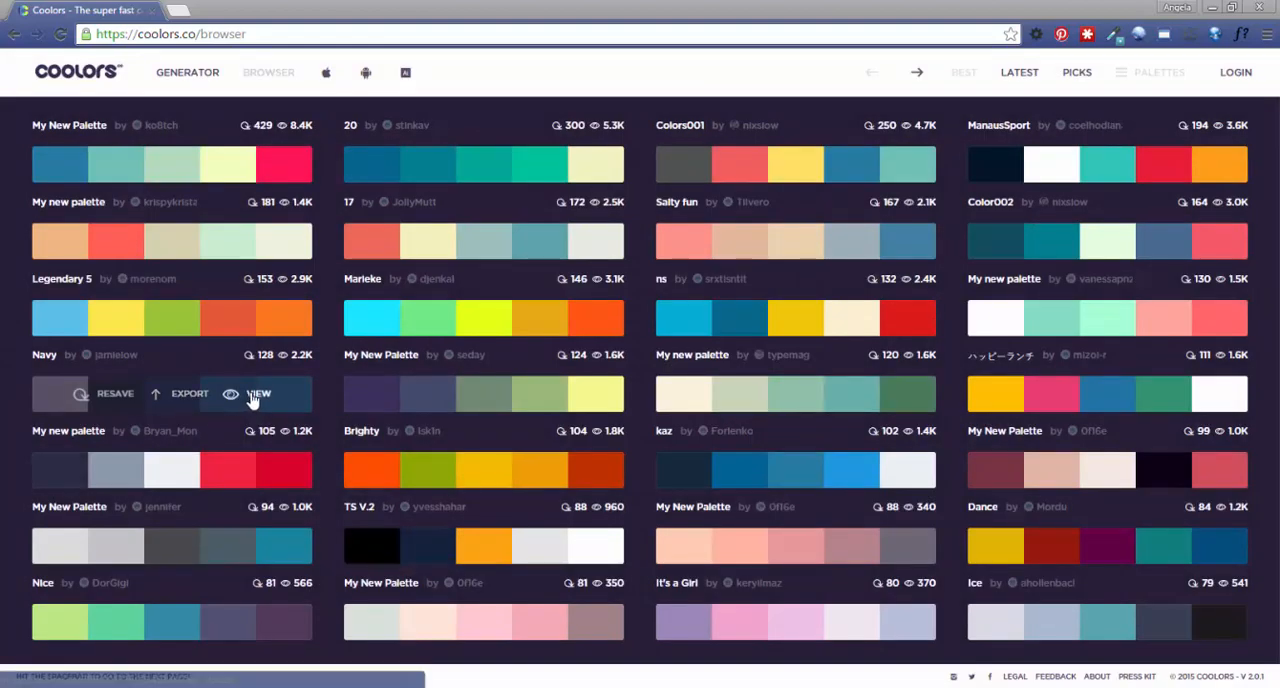
{"action": "left_click", "coordinate": [256, 394]}
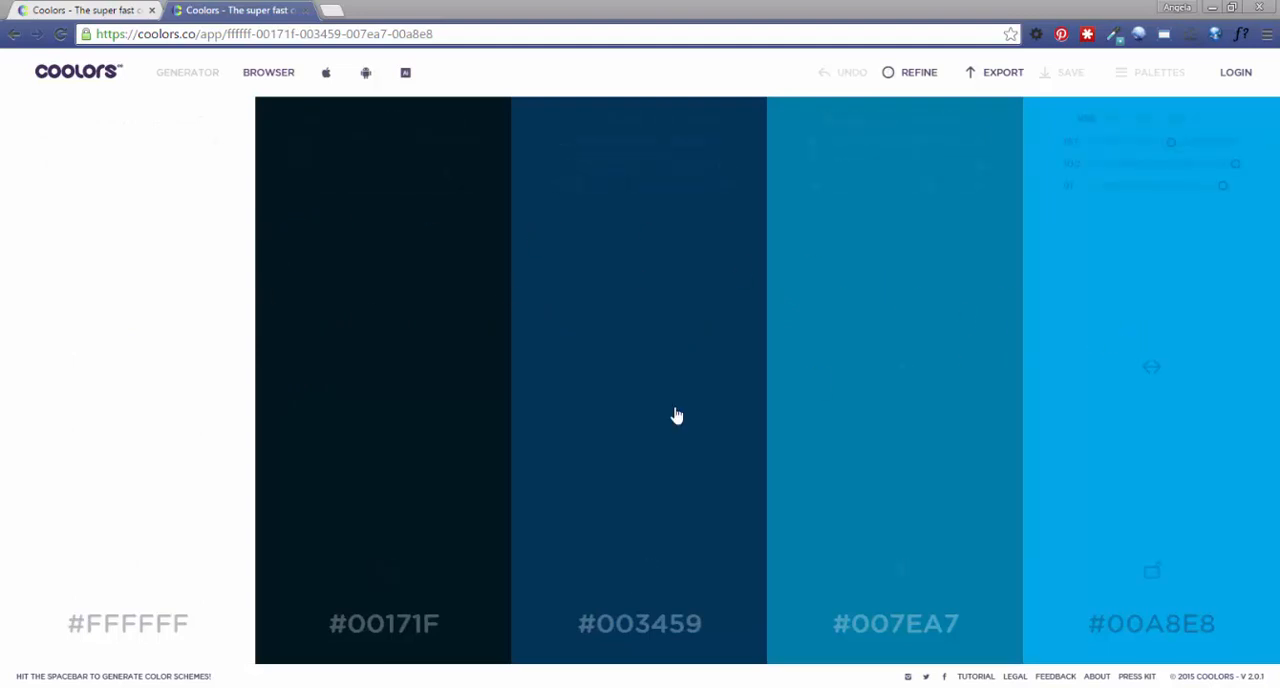
Lock the colors #003459 and #00171F and repeatedly generate new schemes for the three remaining colors.
{"action": "left_click", "coordinate": [639, 572]}
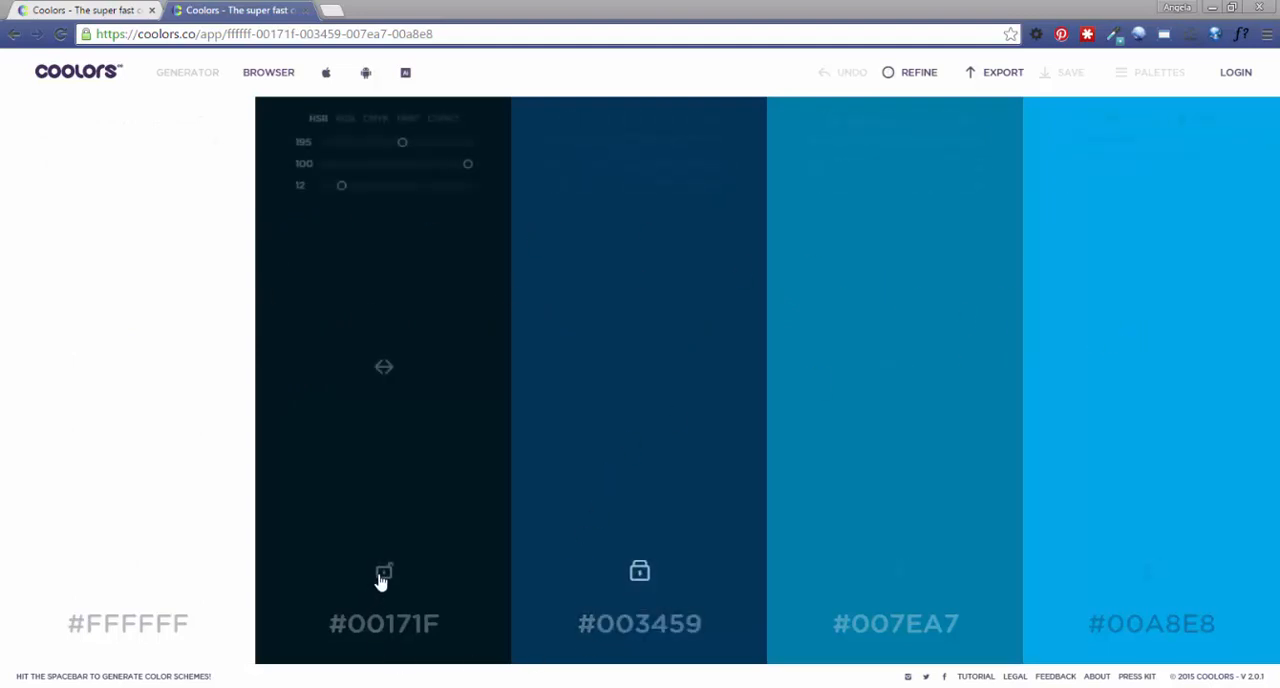
{"action": "key", "text": "space"}
{"action": "key", "text": "space"}
{"action": "key", "text": "space"}
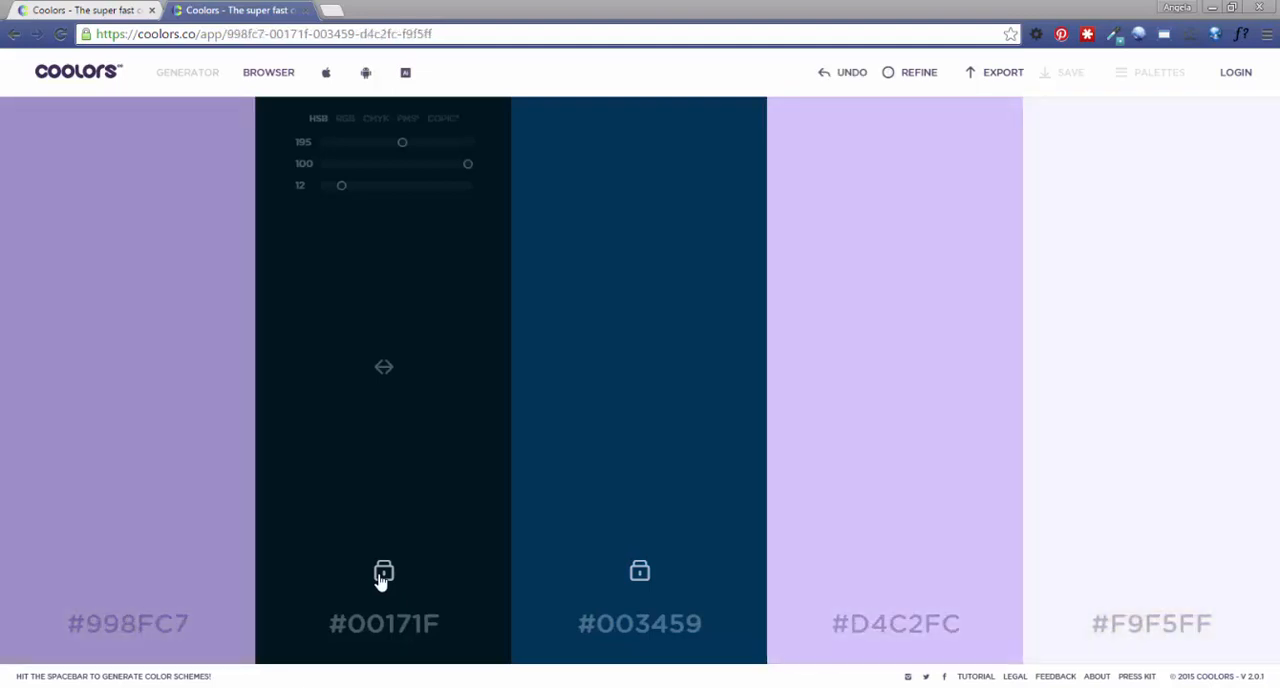
{"action": "key", "text": "space"}
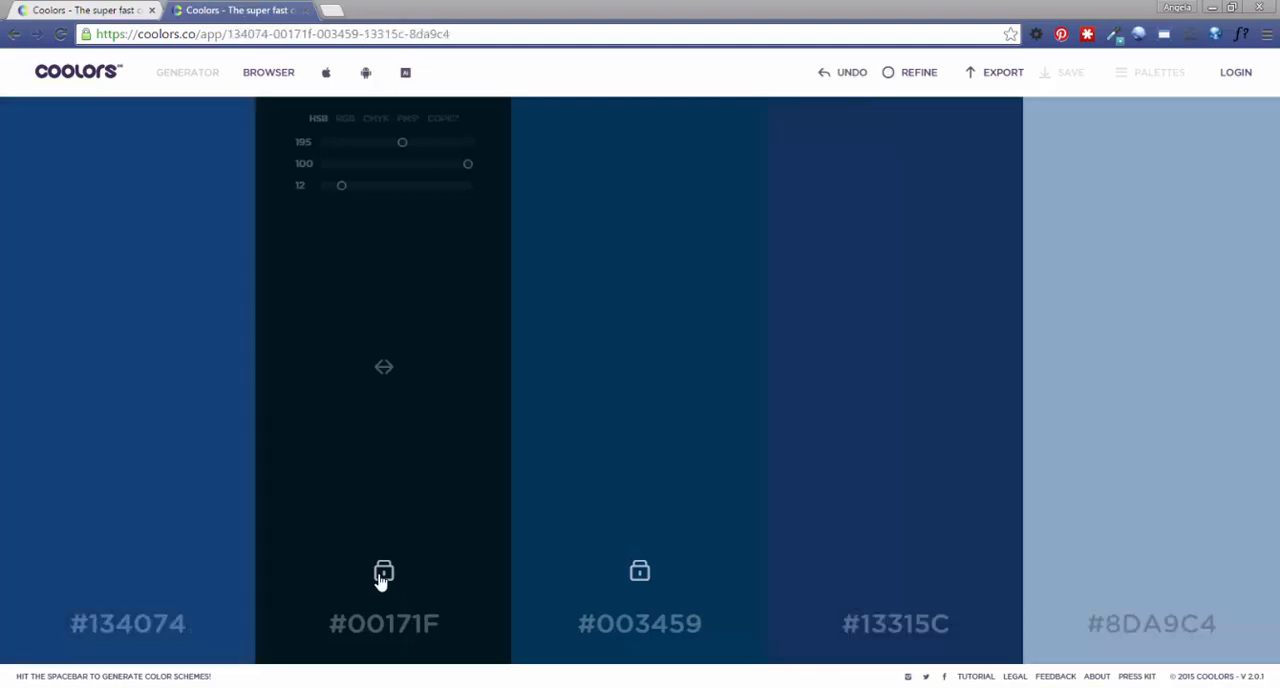
{"action": "key", "text": "space"}
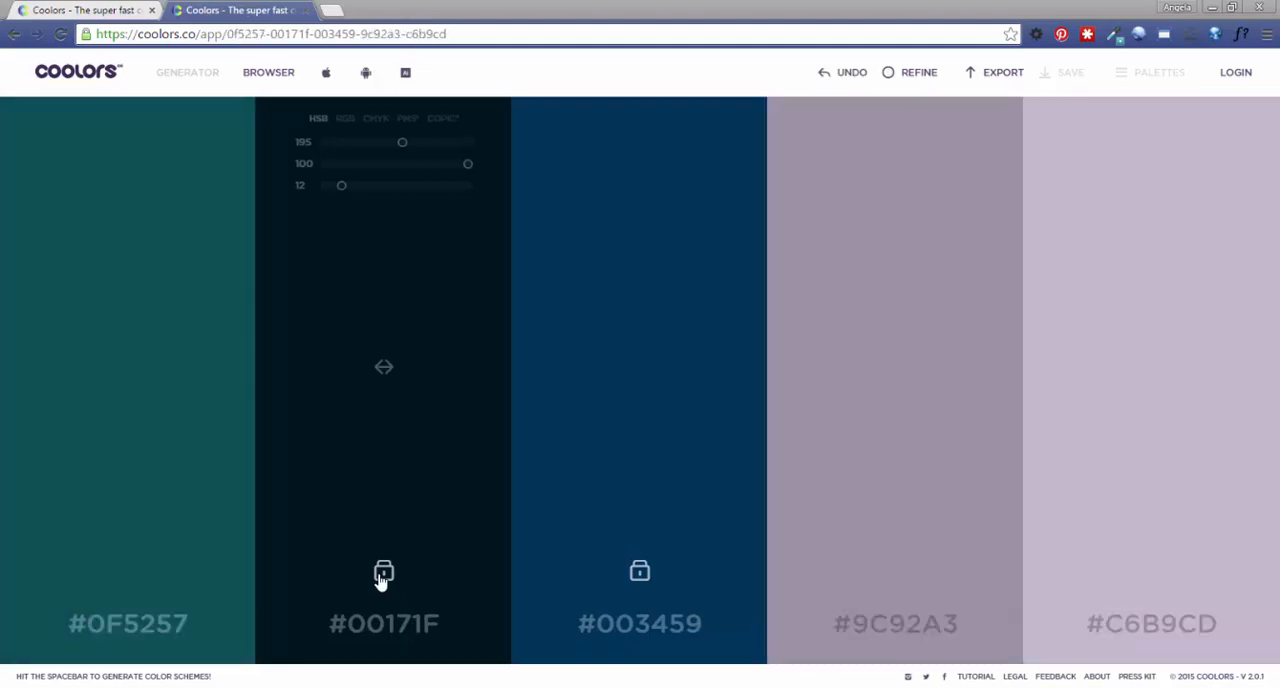